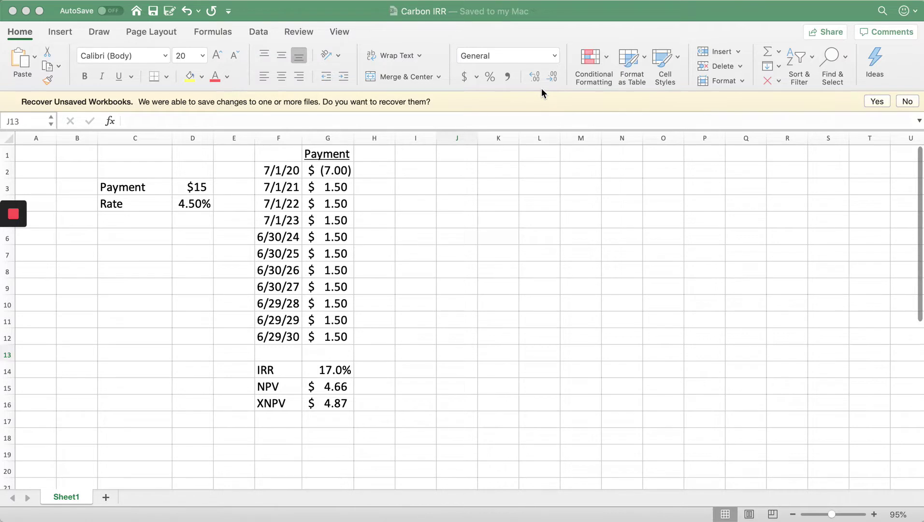
Change the C3 label from 'Payment' to 'Payment/ton', beside the $15 value
click(193, 189)
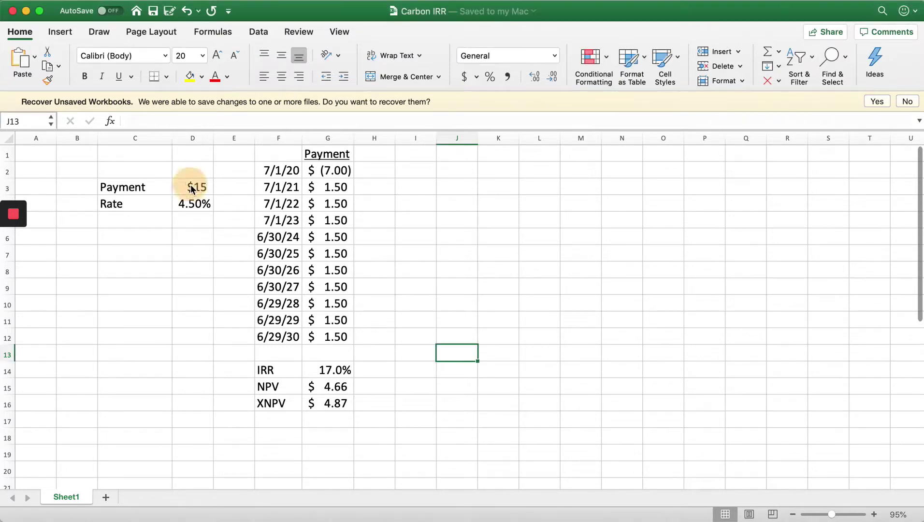
click(192, 188)
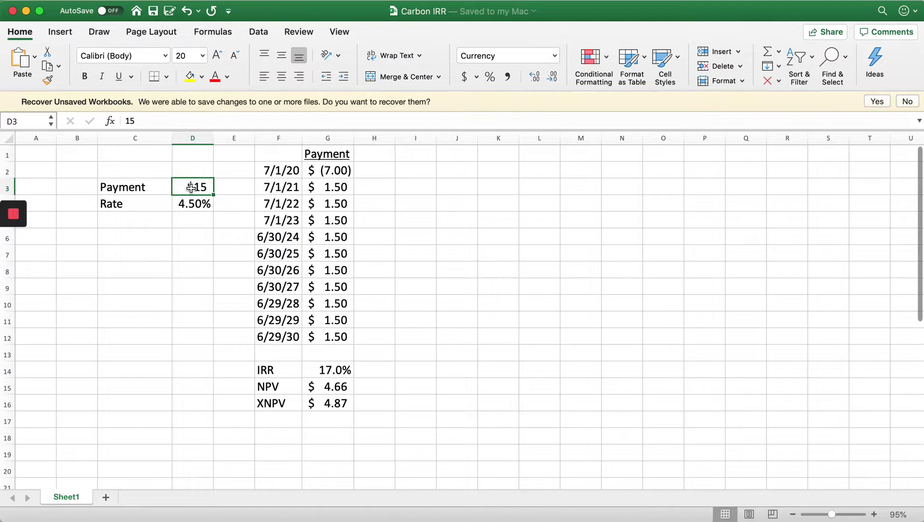
click(159, 186)
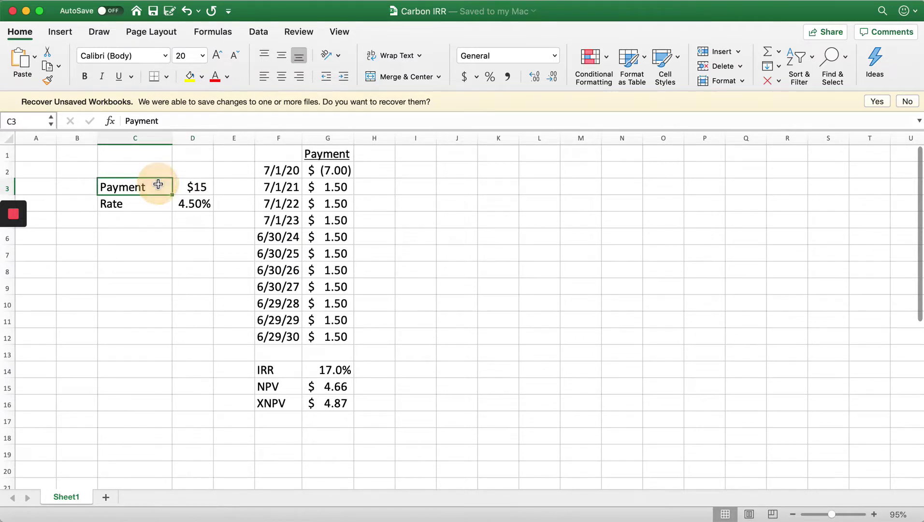
click(176, 121)
text(/ton)
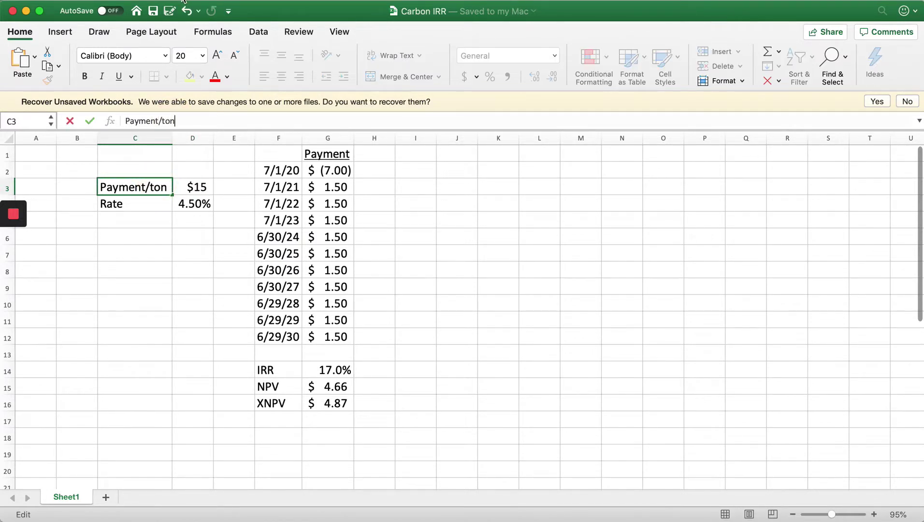
key(Return)
key(Right)
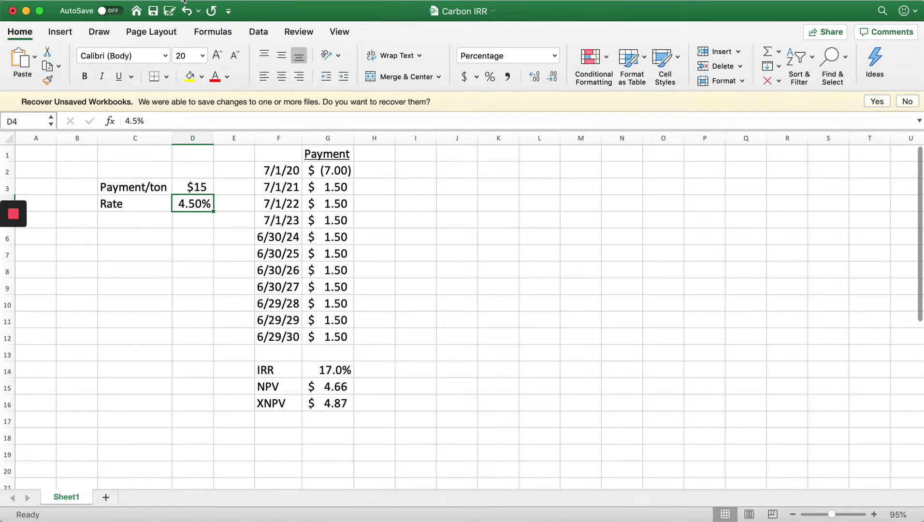
key(Right)
key(Right)
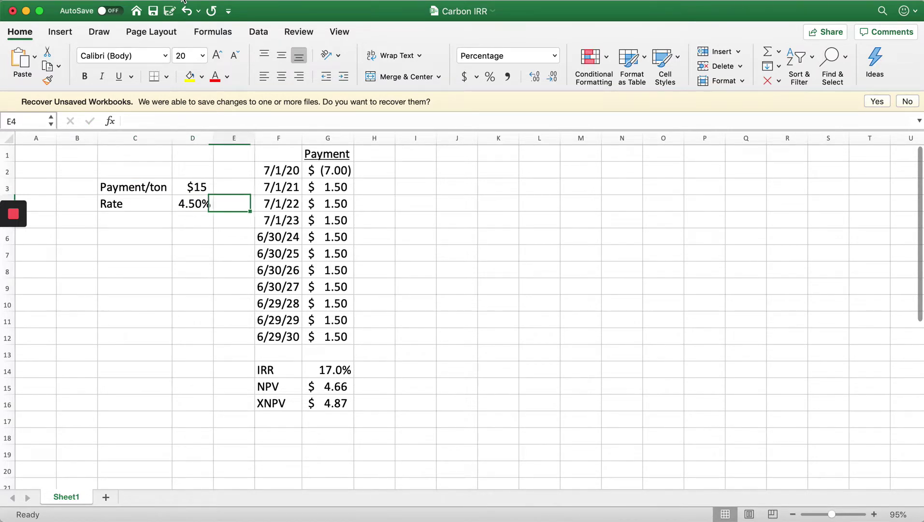
Select F2:G16 and delete the old dates, payments and IRR, NPV, XNPV results
key(Up)
key(Up)
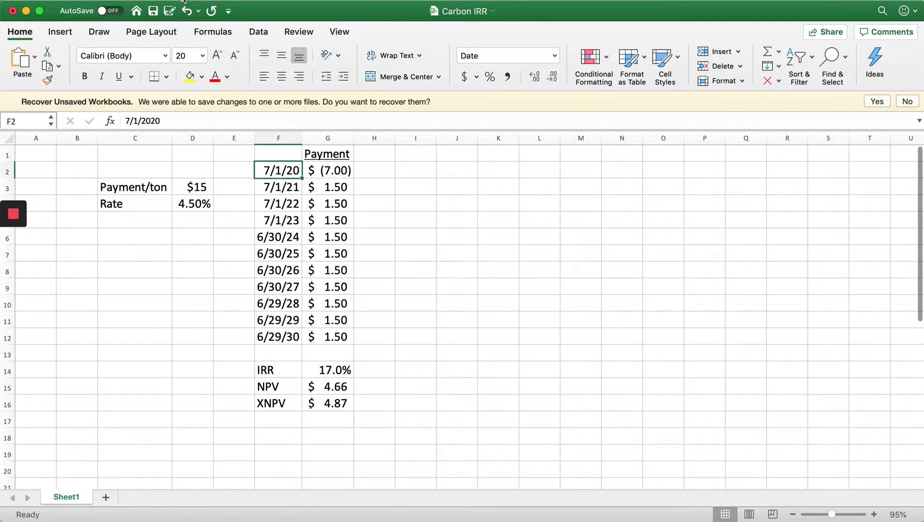
key(shift+Right)
key(shift+Up)
key(shift+Down)
key(super+shift+Down)
key(super+shift+Down)
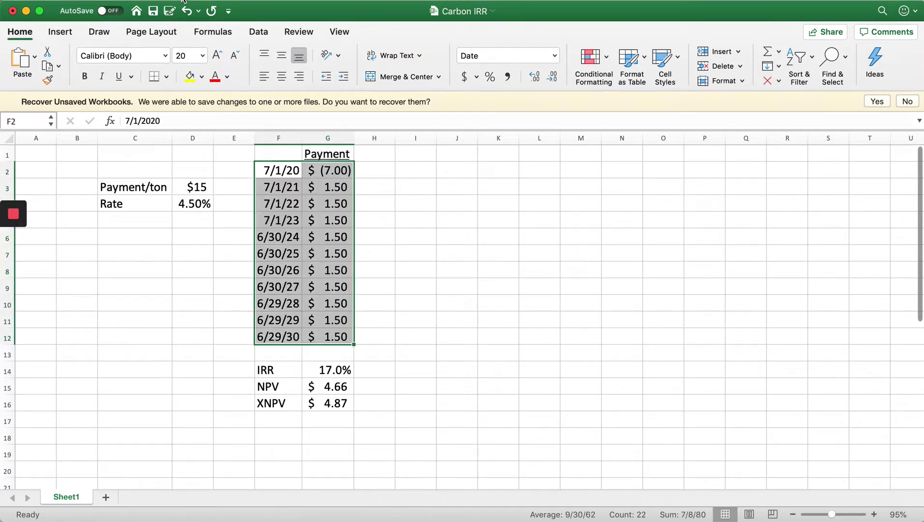
key(shift+Left)
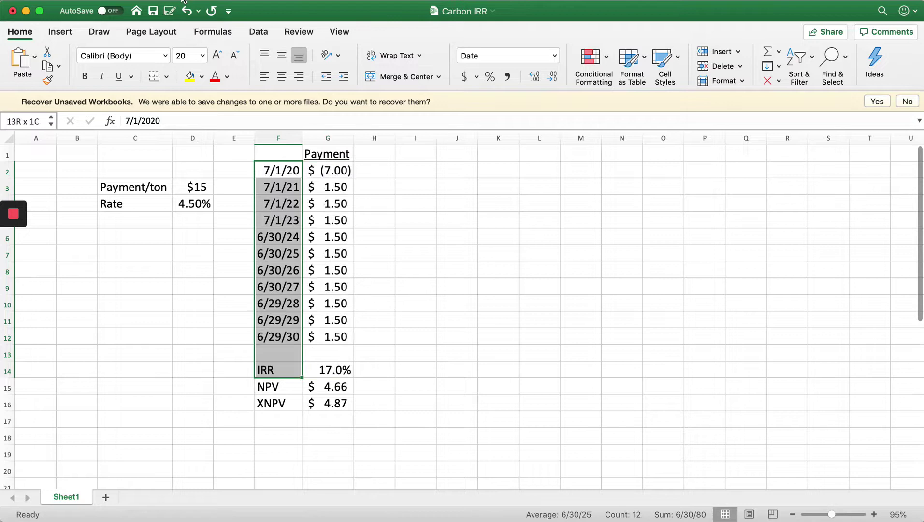
key(super+shift+Down)
key(shift+Right)
key(Delete)
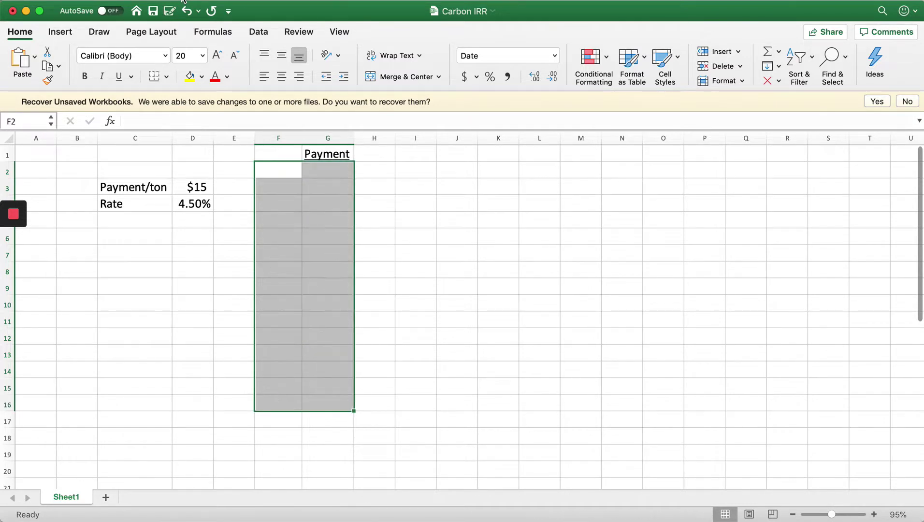
key(Right)
key(Left)
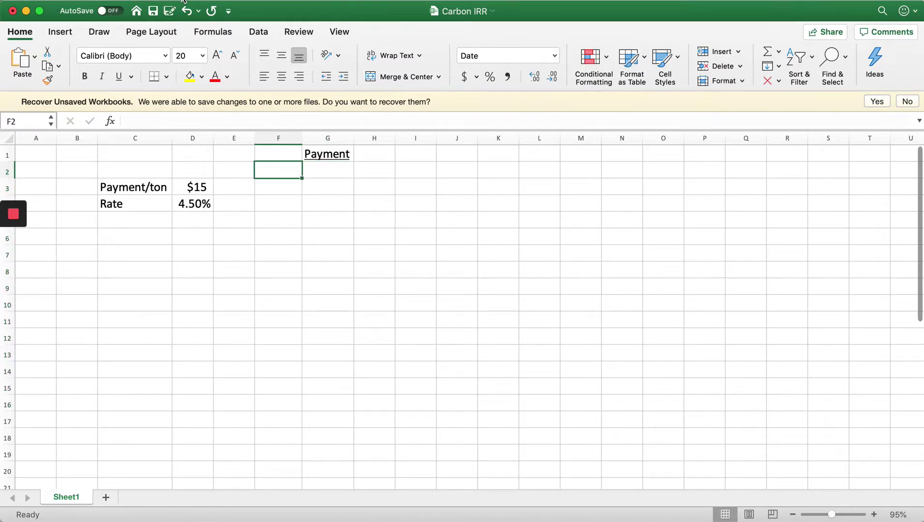
Enter the start date 7/1/2020 in F2 and =F2+365 in F3
text(7.1)
key(BackSpace)
key(BackSpace)
text(/1)
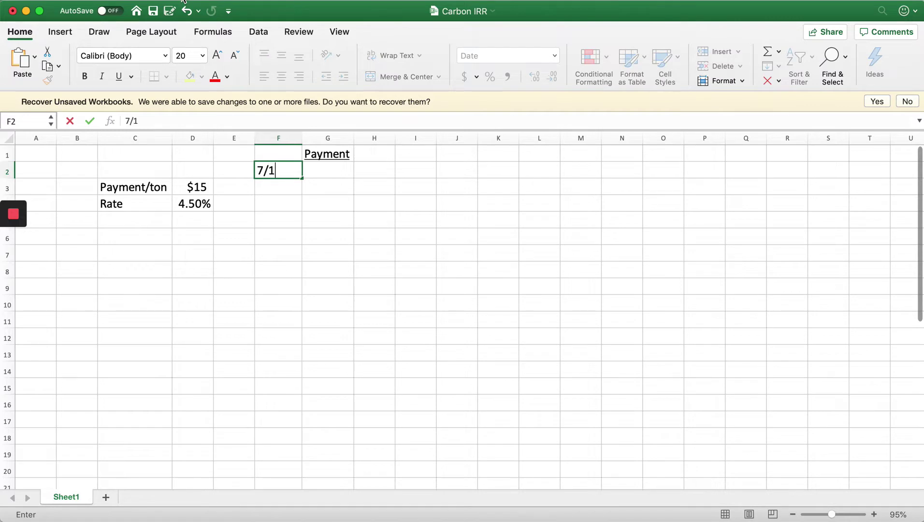
text(/2020)
key(Return)
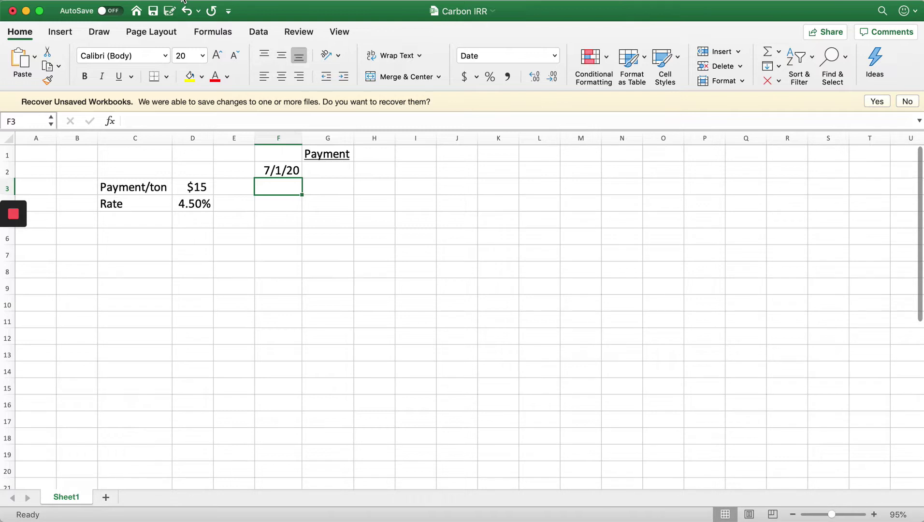
text(=)
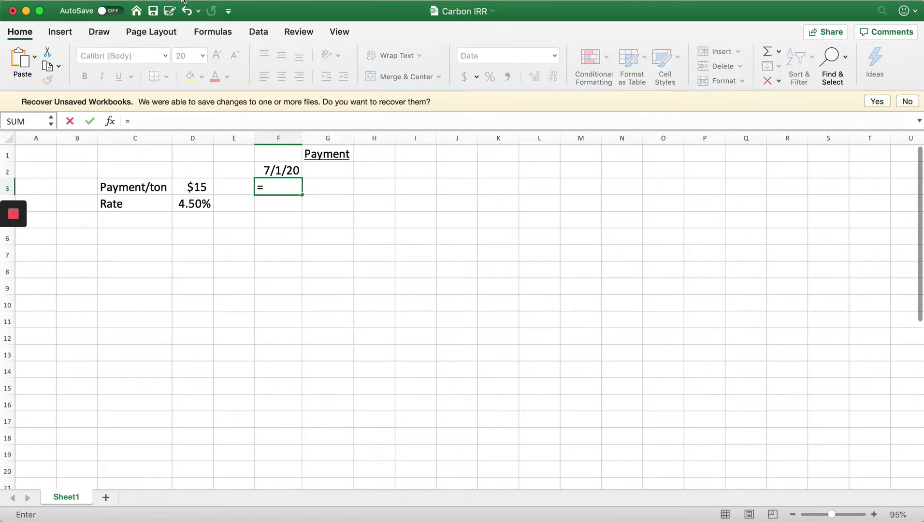
key(Up)
text(+)
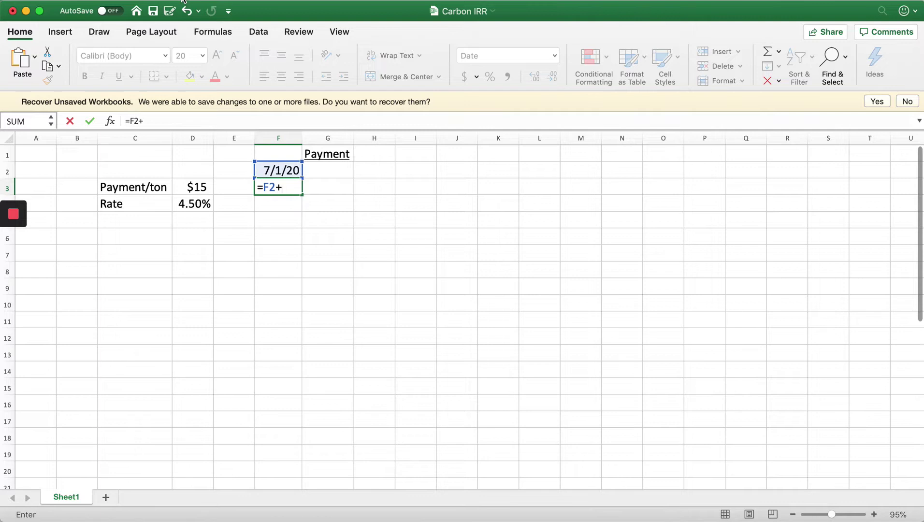
text(365)
key(Return)
Copy the =F2+365 formula down through F12
key(Up)
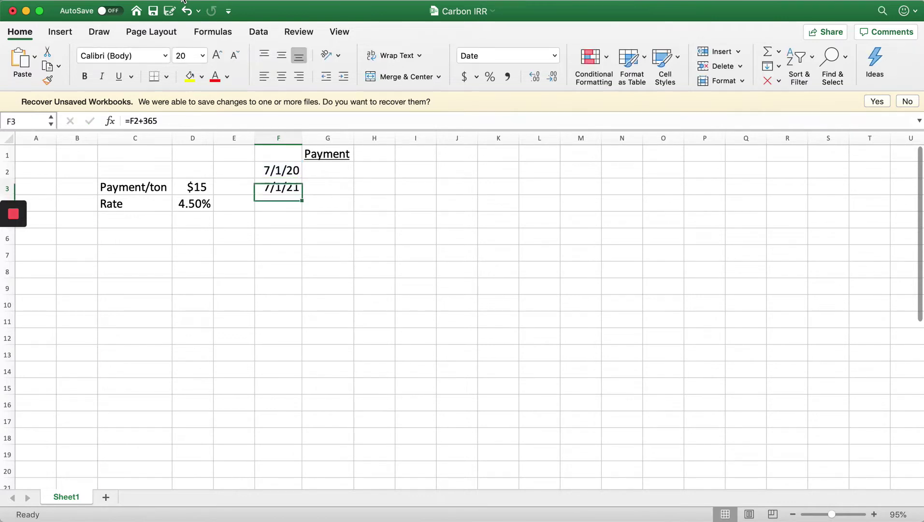
key(super+c)
key(shift+Down)
key(shift+Down)
key(shift+Down)
key(shift+Down)
key(shift+Down)
key(shift+Down)
key(shift+Down)
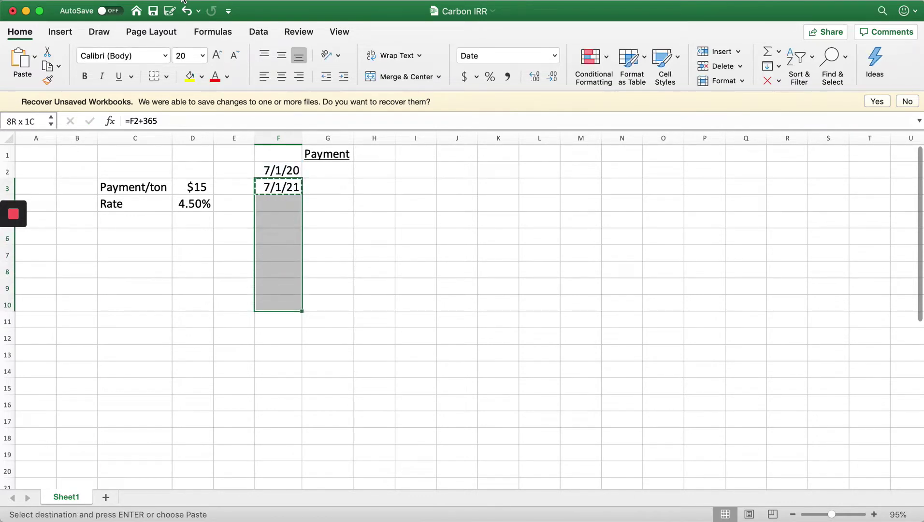
key(shift+Down)
key(shift+Down)
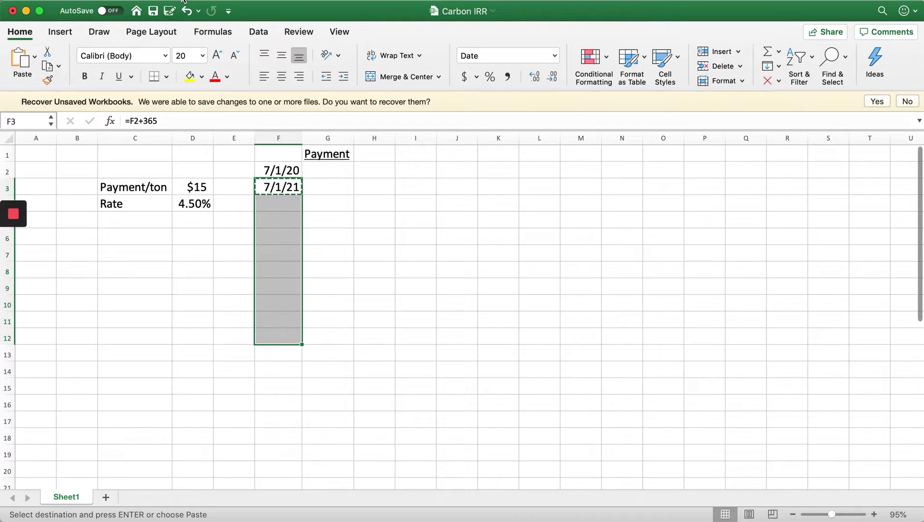
key(super+v)
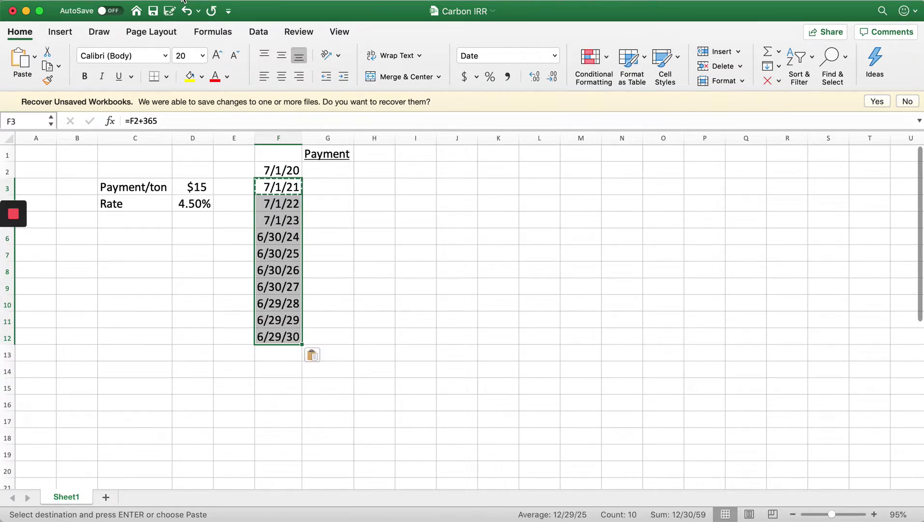
Review the yearly date formulas running from 7/1/20 to 6/29/30
key(Down)
key(Down)
key(Down)
key(Down)
key(Down)
key(Down)
key(Down)
key(Down)
key(Down)
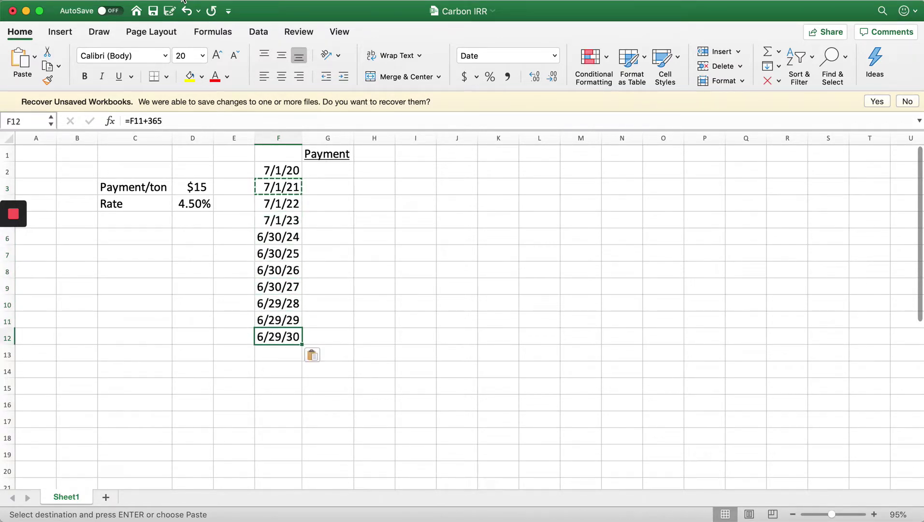
key(Up)
key(Up)
key(Up)
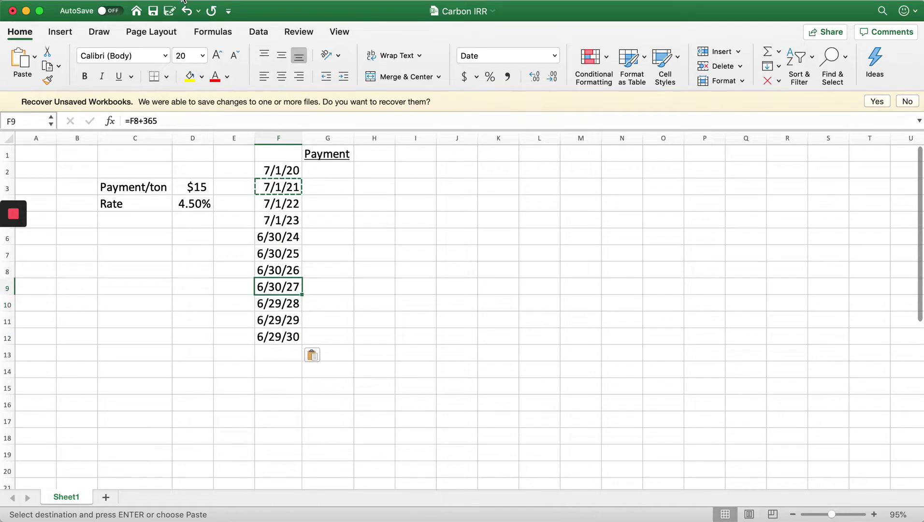
key(Up)
key(Down)
key(Down)
key(Down)
key(Down)
key(Up)
key(Up)
key(Up)
key(Up)
key(Up)
key(Up)
key(Up)
key(Up)
key(Up)
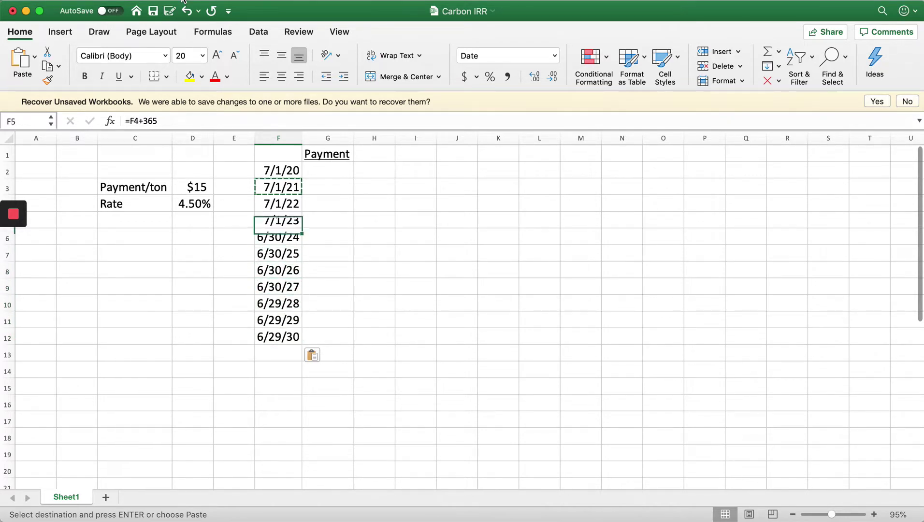
key(shift+Down)
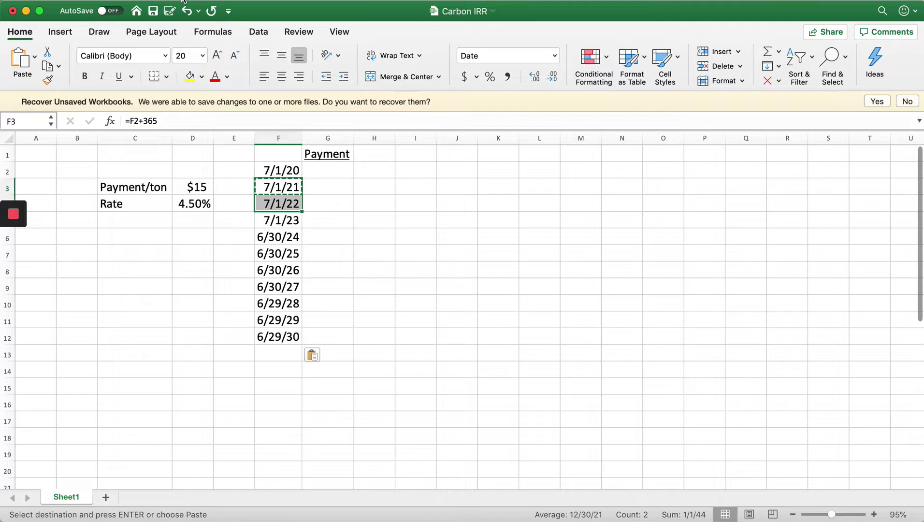
key(Up)
key(Down)
key(Down)
key(Down)
key(Down)
key(Down)
key(Down)
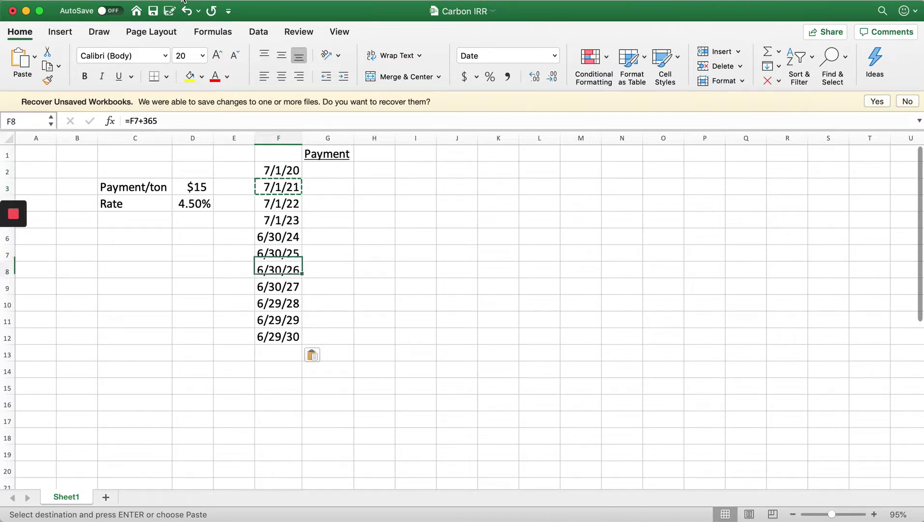
key(Down)
key(Down)
key(Down)
key(Down)
key(ctrl+shift+Up)
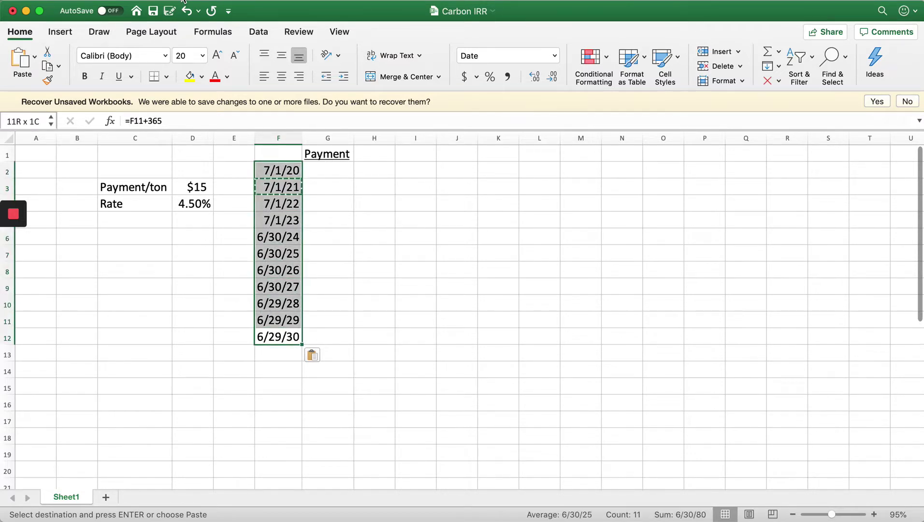
key(shift+Down)
key(Right)
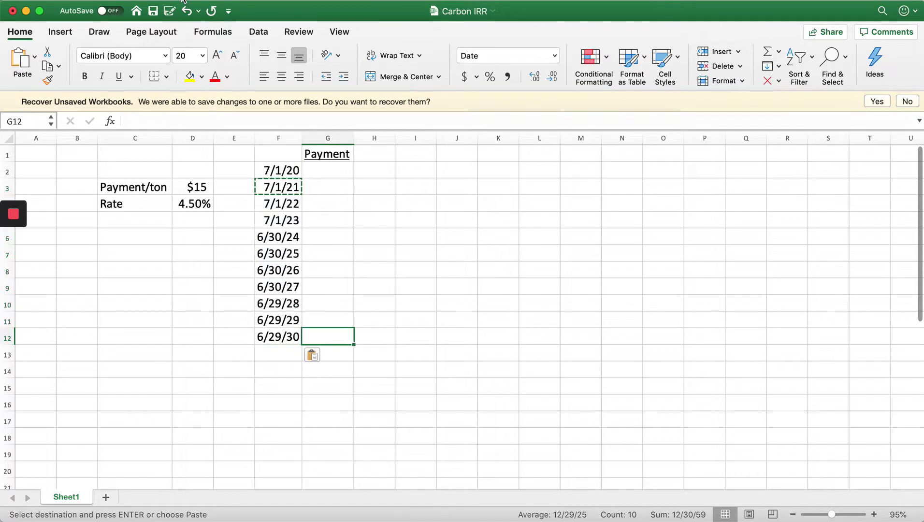
key(Up)
key(Up)
key(Up)
key(Up)
key(Up)
key(Up)
key(Up)
key(Up)
key(Up)
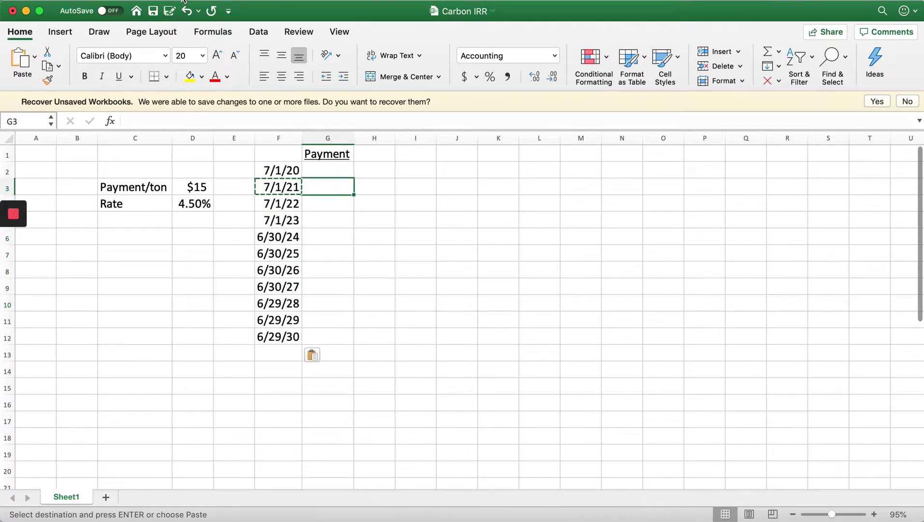
Enter =$D$3/10 in G3 to give a $1.50 yearly payment
text(=)
key(Left)
key(Left)
key(Left)
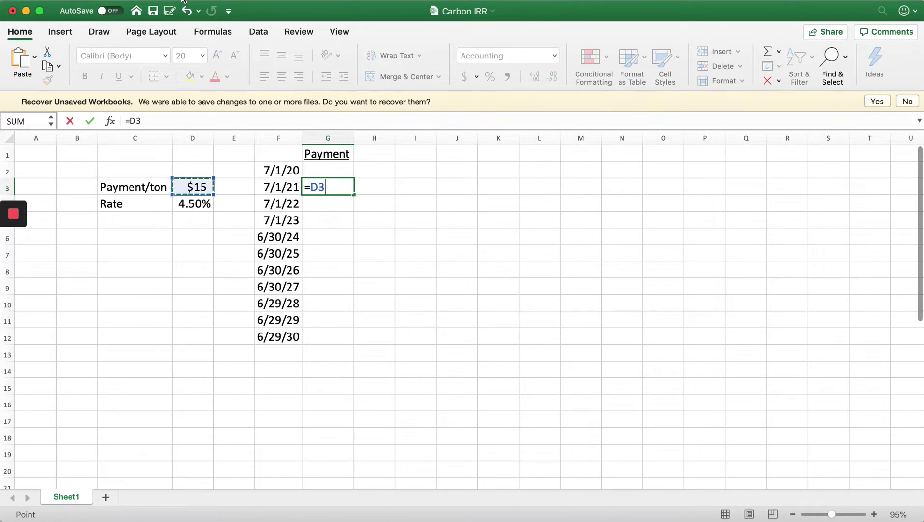
key(super+t)
text(/10)
key(Return)
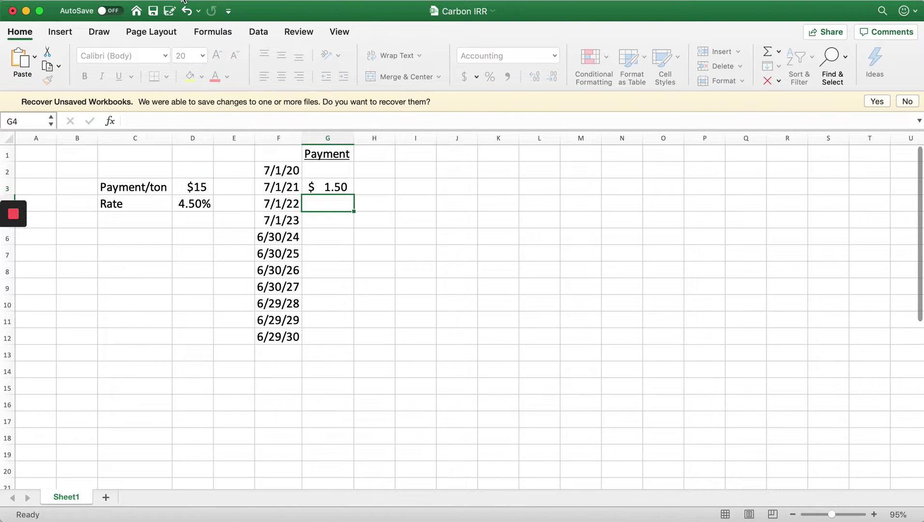
Copy the $1.50 payment formula into G3:G12 beside every date
key(Up)
key(super+c)
key(Left)
key(super+Down)
key(Right)
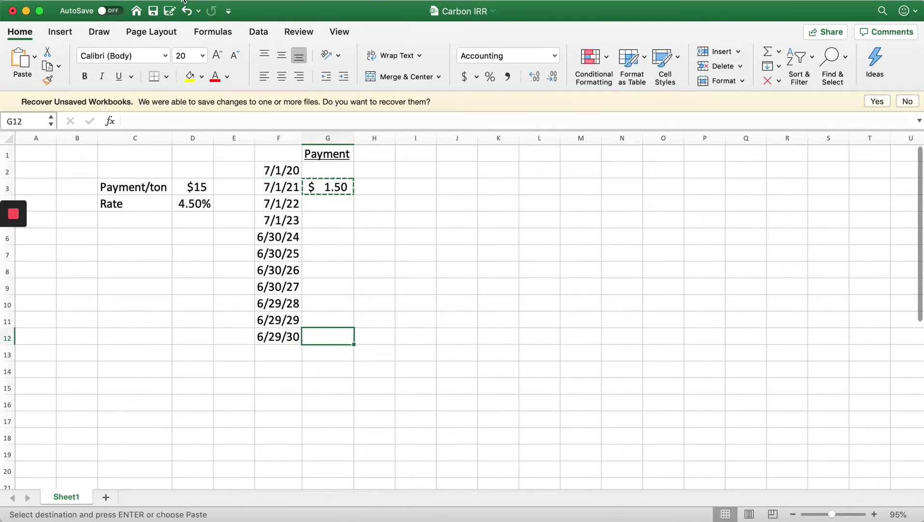
key(super+shift+Up)
key(super+v)
key(Right)
key(Up)
key(Up)
key(Up)
key(Up)
key(Up)
key(Up)
key(Up)
key(Up)
key(Up)
key(Up)
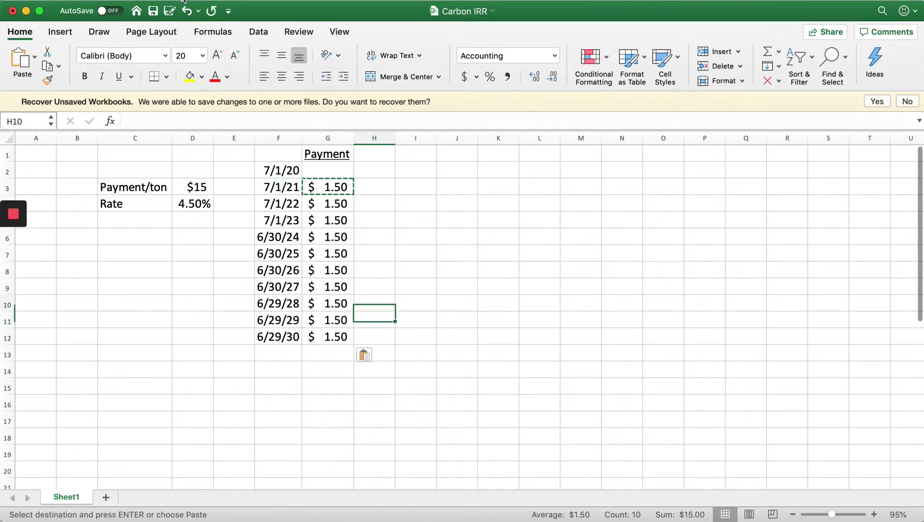
Enter -8 in G2 as the 7/1/20 outlay and format it as Accounting, $(8.00)
key(Left)
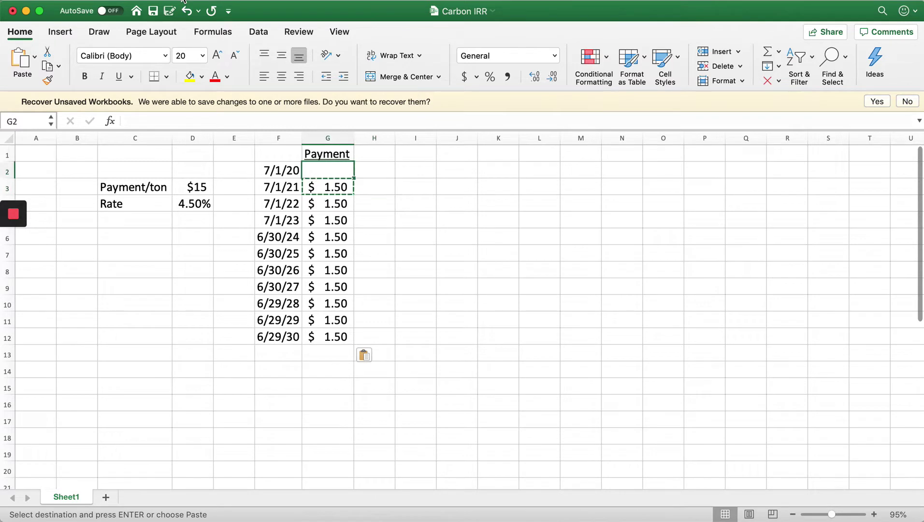
text($)
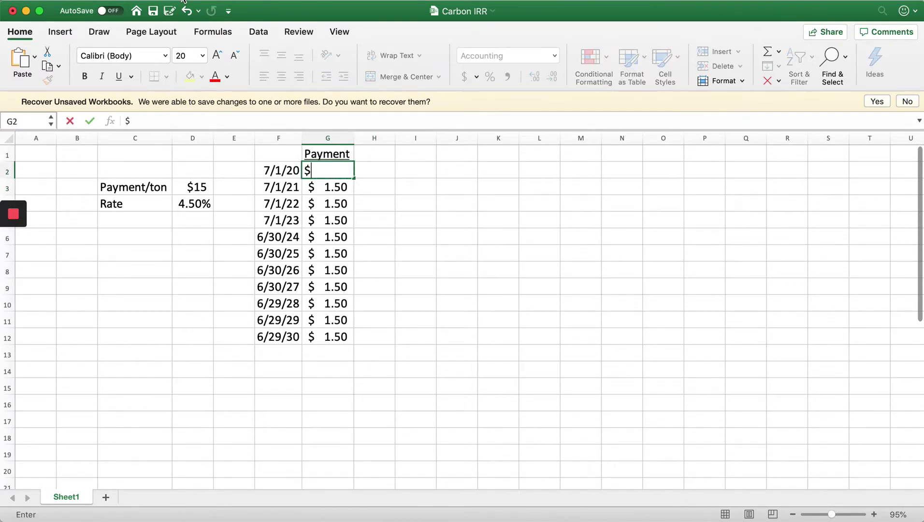
text(-8)
key(Return)
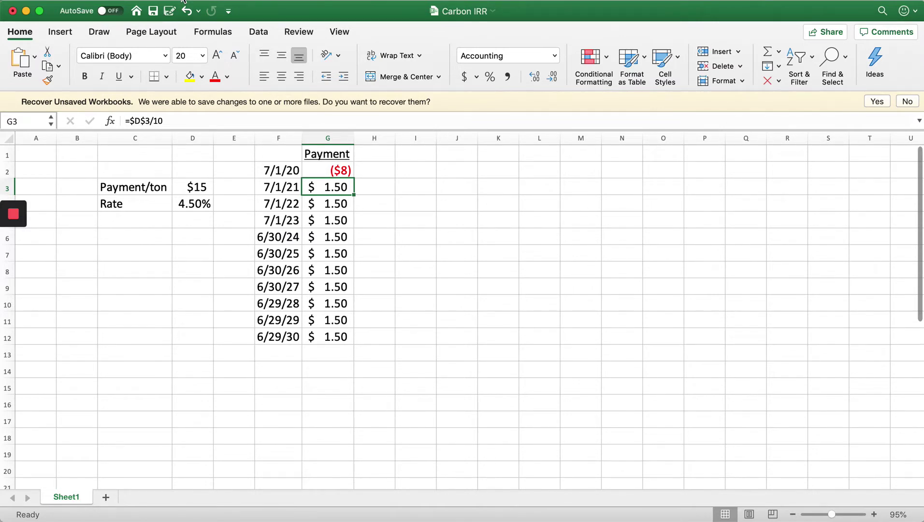
key(Down)
key(Down)
key(Up)
key(Up)
key(Up)
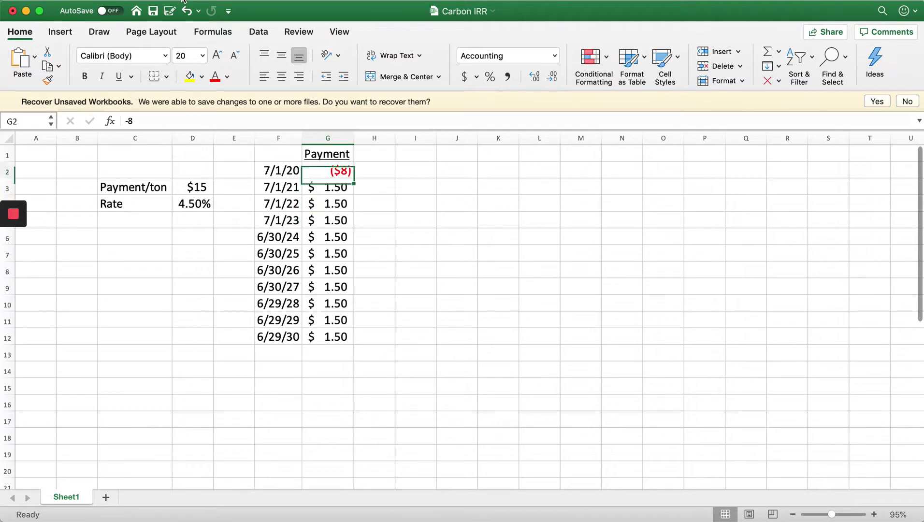
click(462, 77)
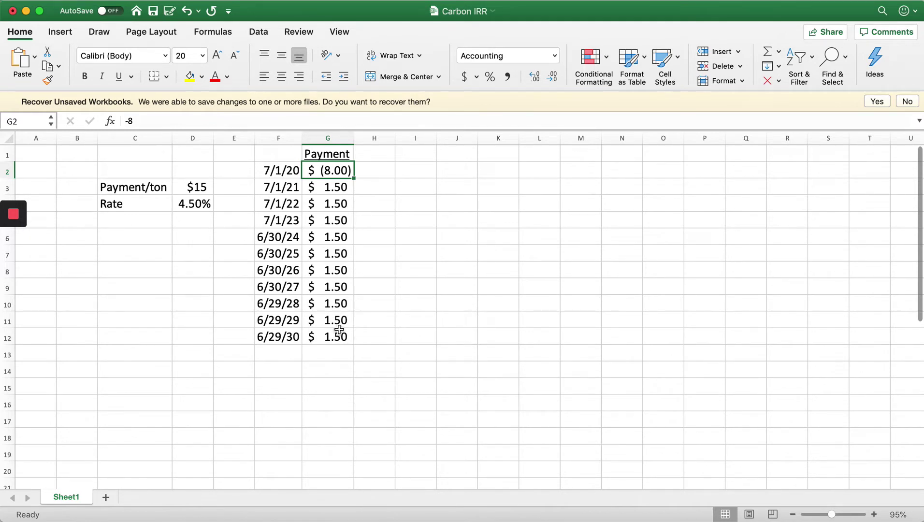
click(328, 380)
click(289, 367)
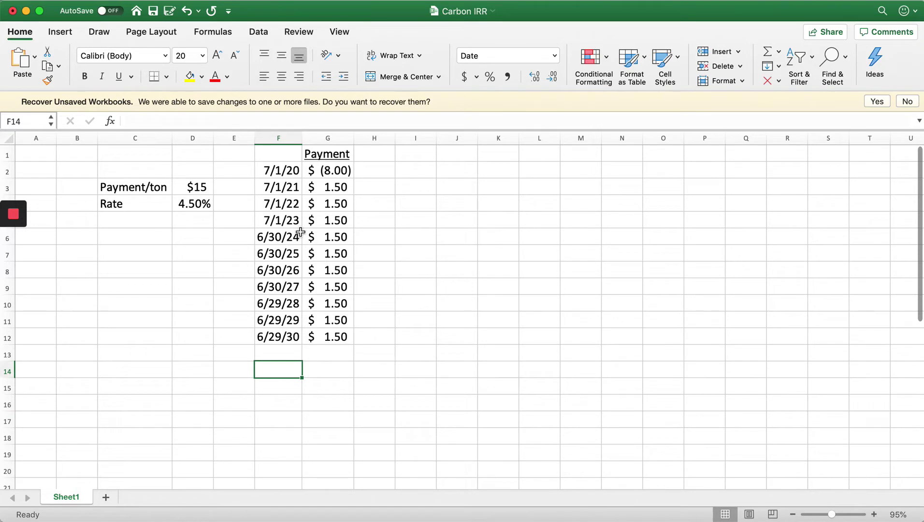
Type the label XIRR in F14
text(XIRR)
key(Return)
key(Right)
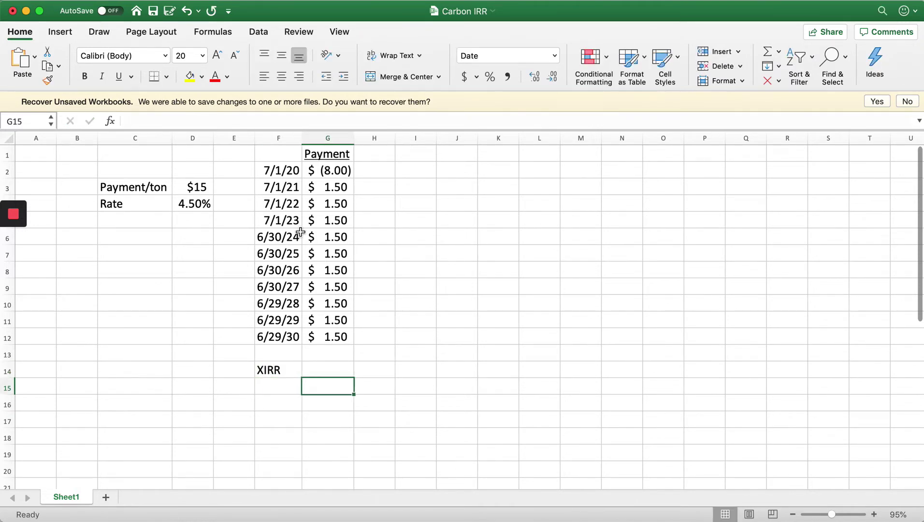
key(Up)
Enter =XIRR(G2:G12,F2:F12,.12) in G14, giving a 13.4% return
text(=x)
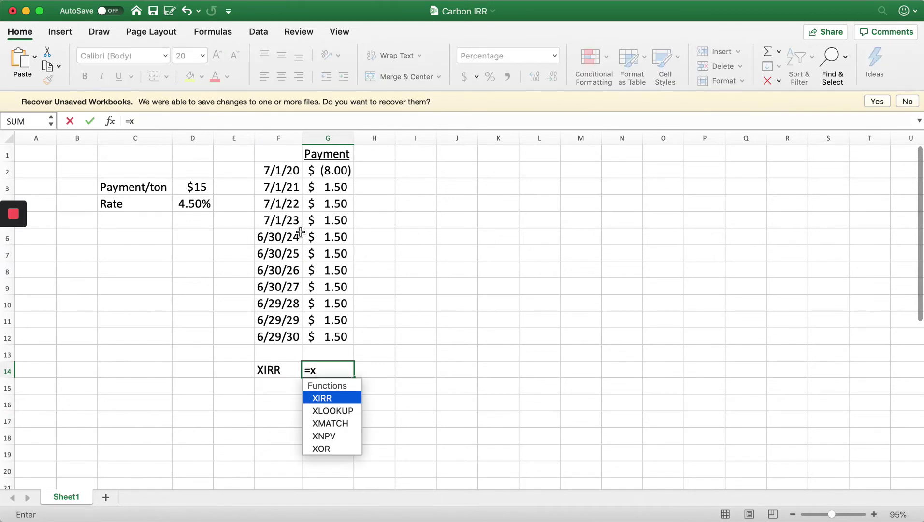
text(irr()
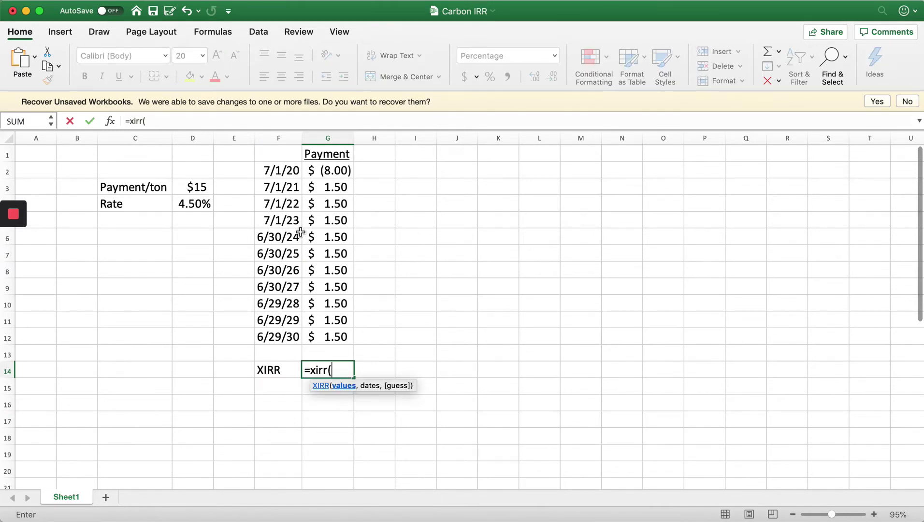
drag(331, 170, 331, 334)
text(,)
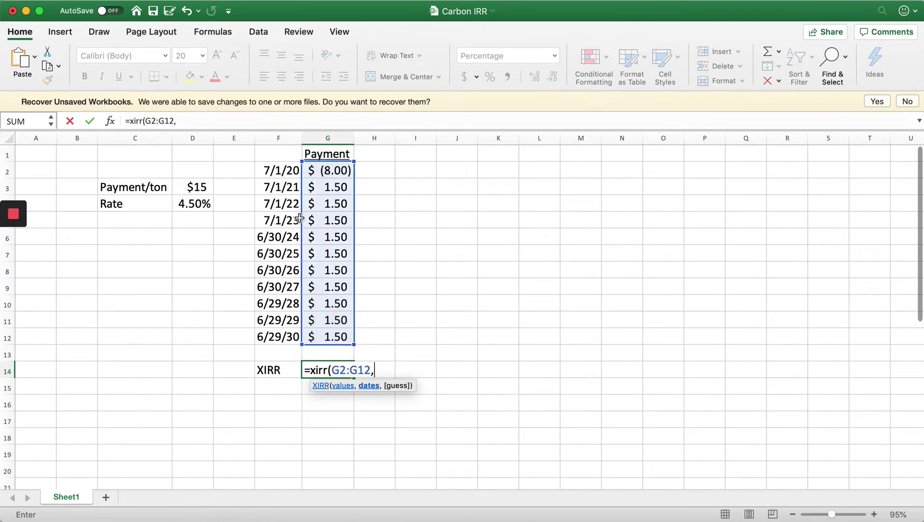
drag(290, 173, 288, 341)
text(,.)
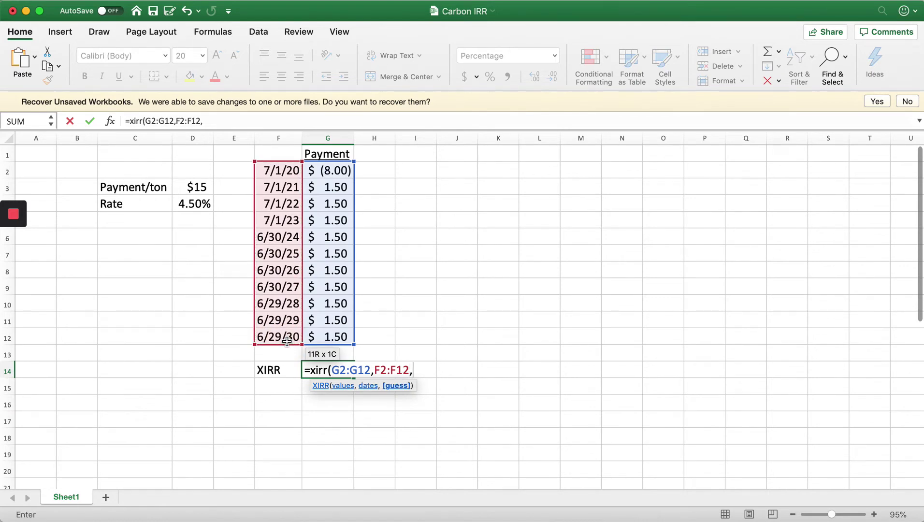
text(123)
key(BackSpace)
text())
key(Return)
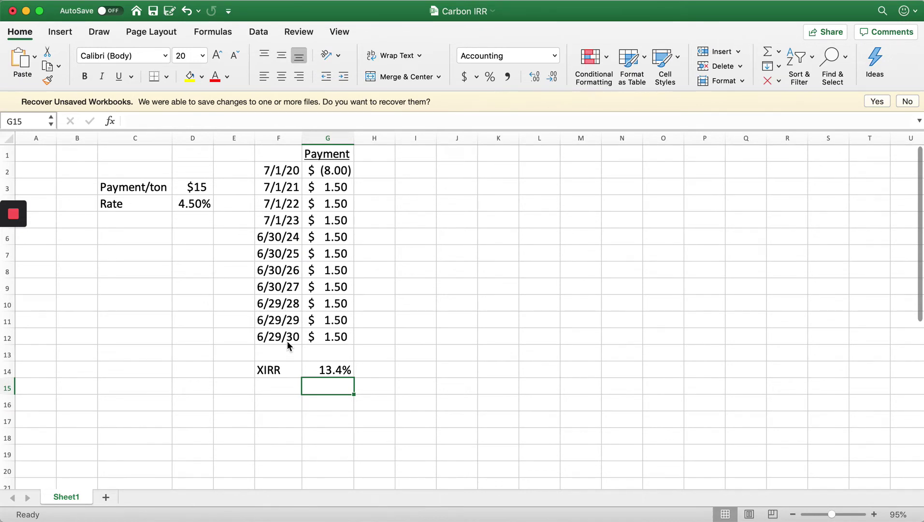
Type the label XNPV in F15
key(Left)
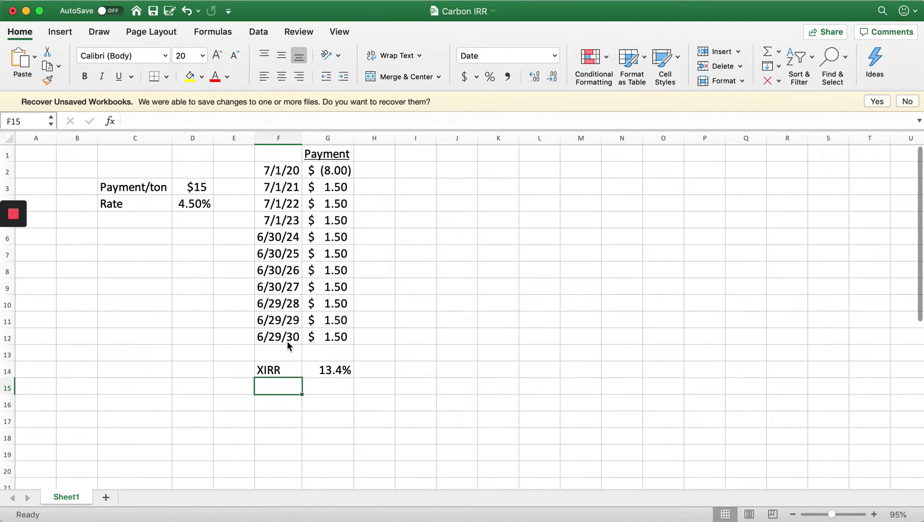
text(XNPV)
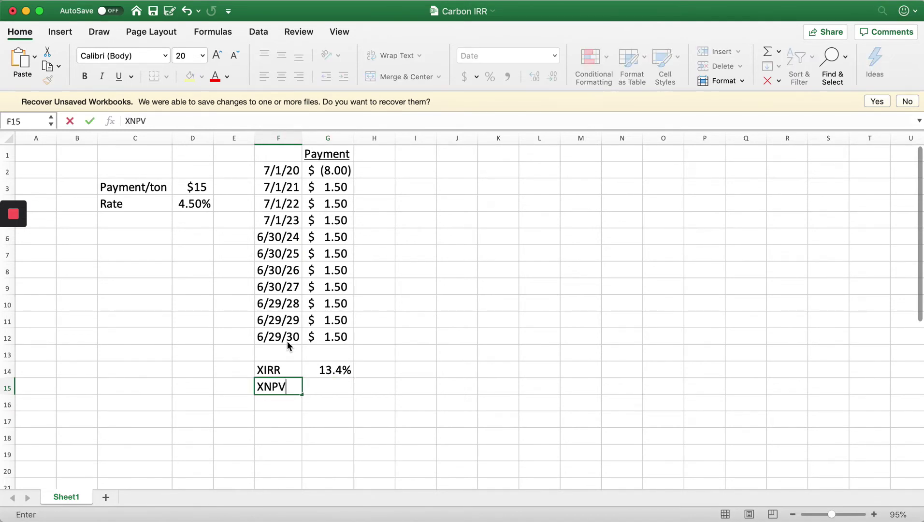
key(Return)
key(Right)
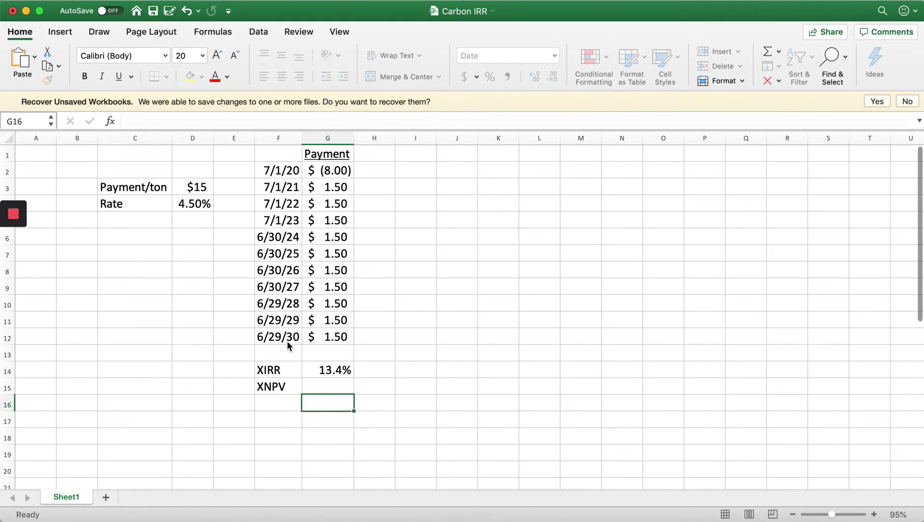
key(Up)
Fix the misspelled #NAME? formula in G15 so it begins =XNPV(
text(=Xnbp)
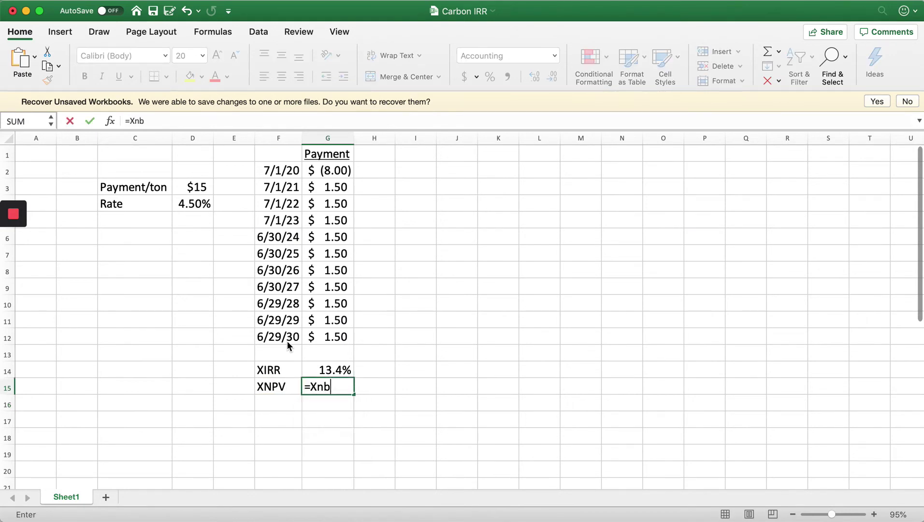
key(BackSpace)
key(BackSpace)
key(Return)
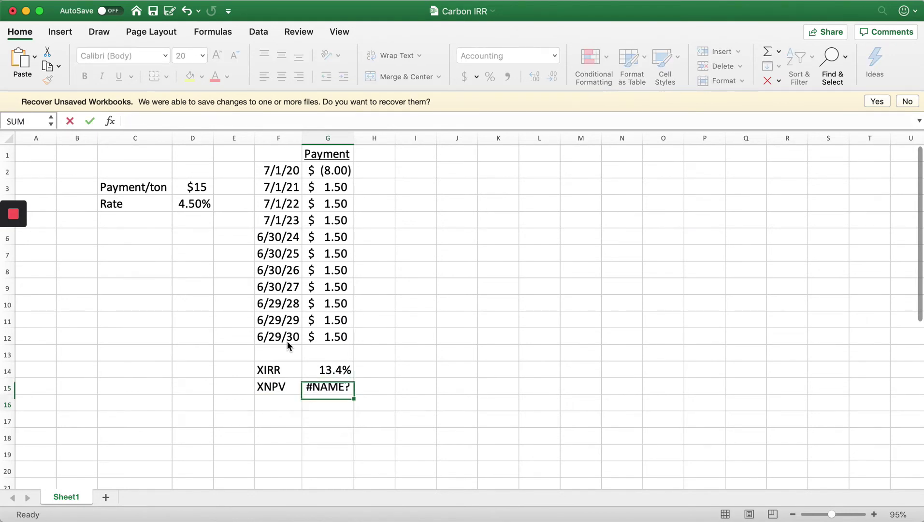
key(Up)
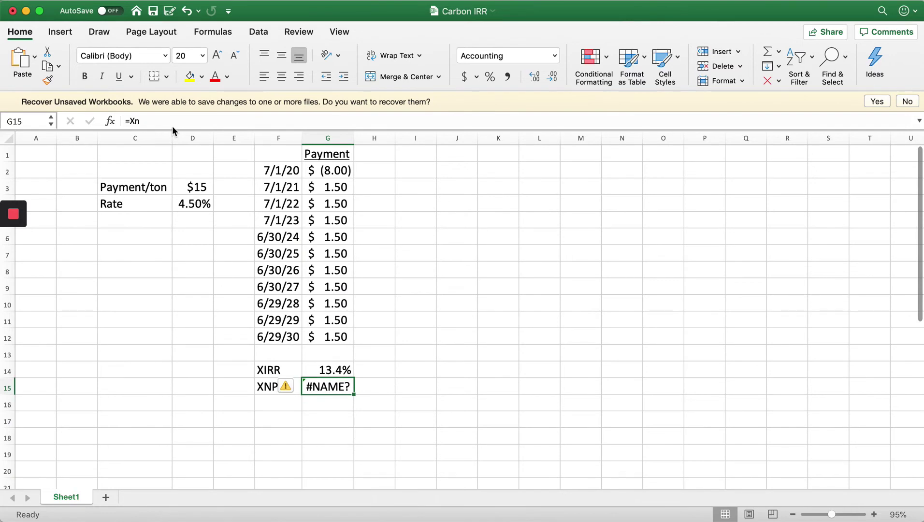
click(171, 121)
key(BackSpace)
text(NPV()
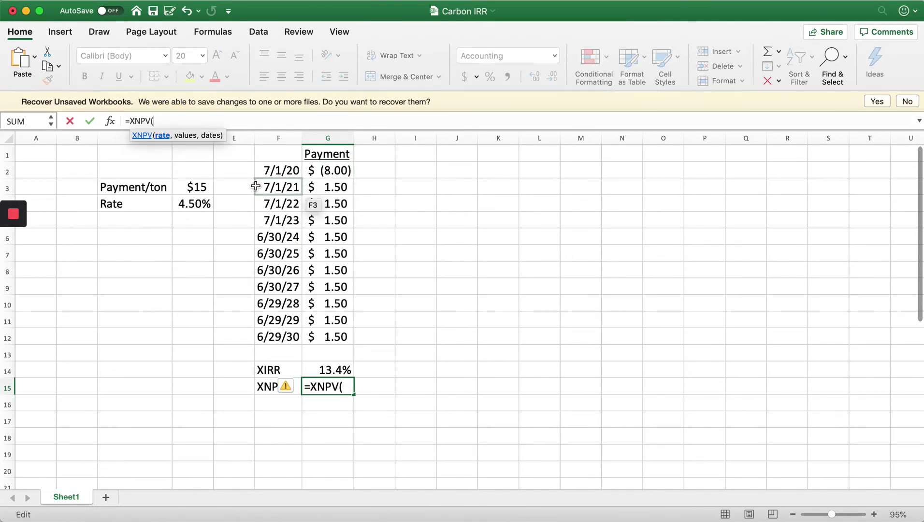
Complete =XNPV(D4,G2:G12,F2:F12) in G15, giving a net present value of $3.87
click(203, 203)
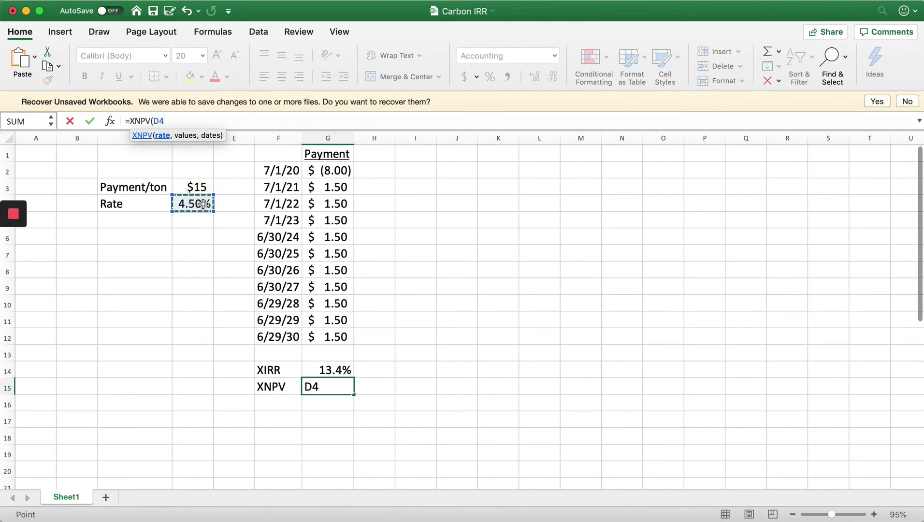
text(,)
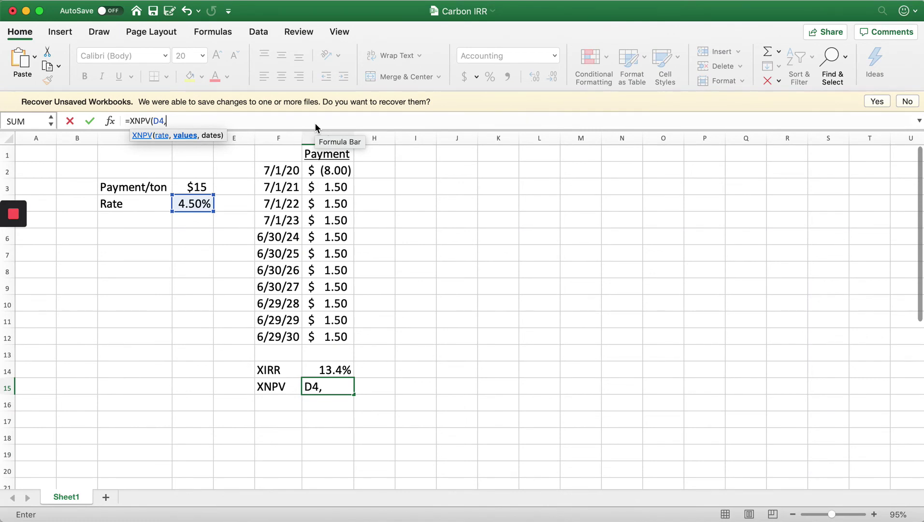
drag(328, 171, 335, 340)
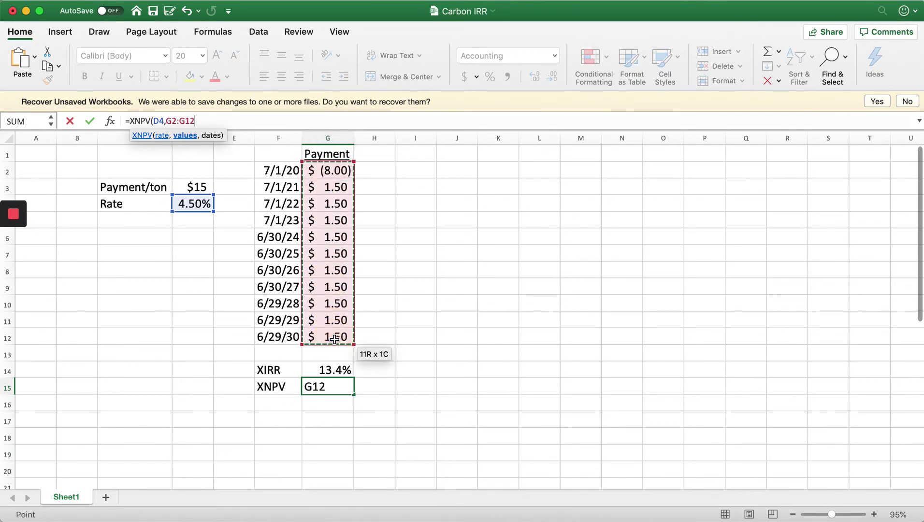
text(,)
drag(282, 176, 279, 340)
text())
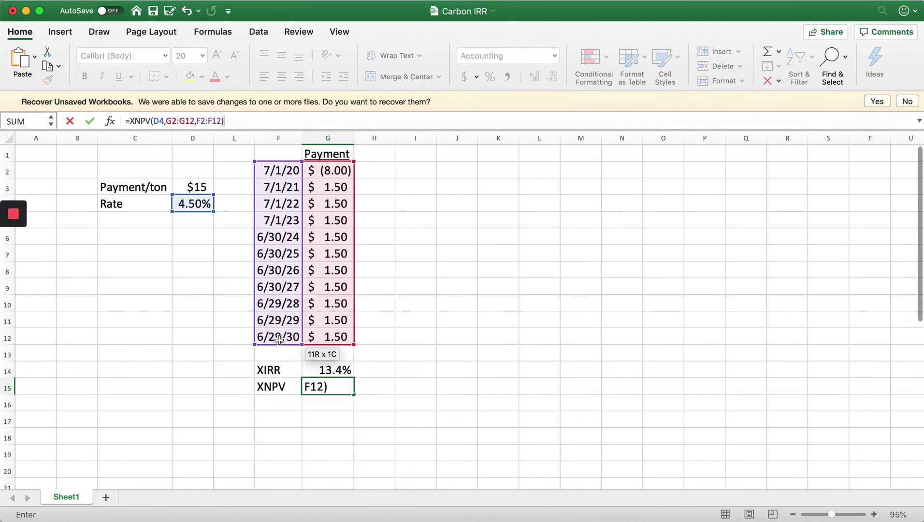
key(Return)
key(Up)
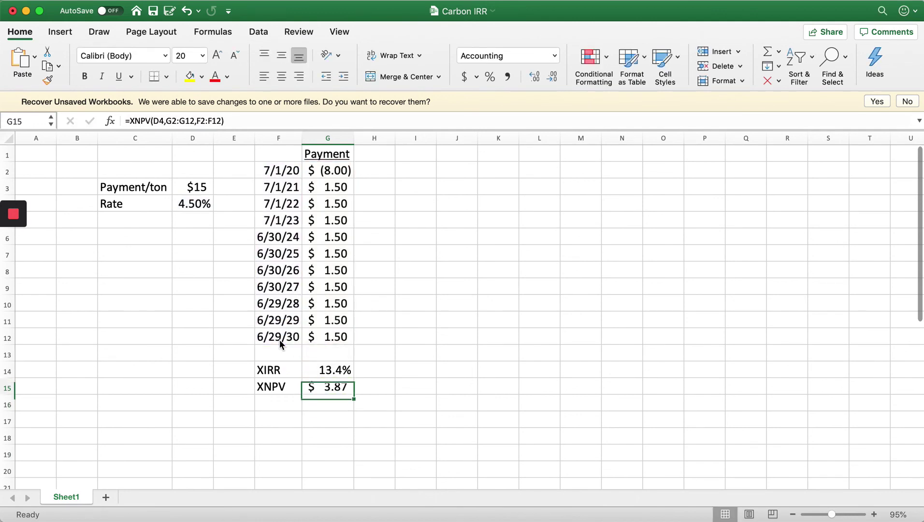
key(Up)
key(Up)
key(Up)
key(Up)
key(Up)
key(Up)
key(Down)
key(Down)
key(Down)
key(Down)
key(Down)
key(Down)
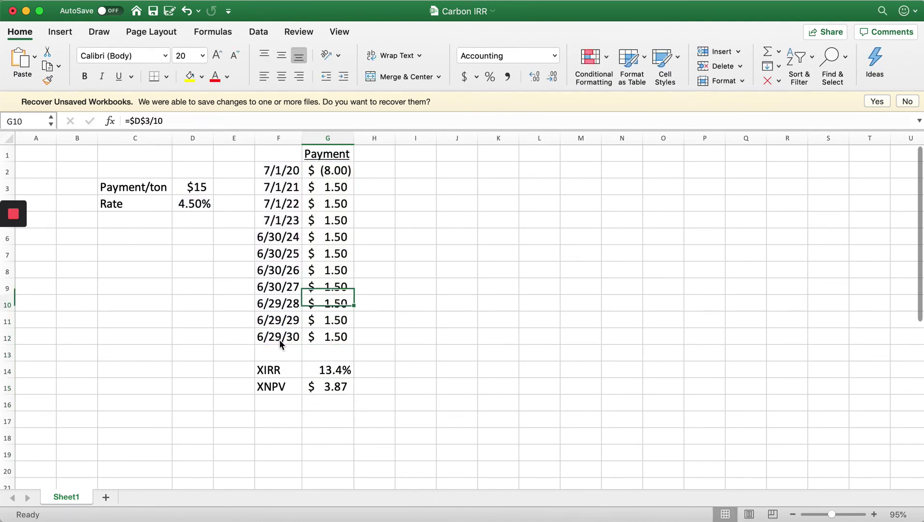